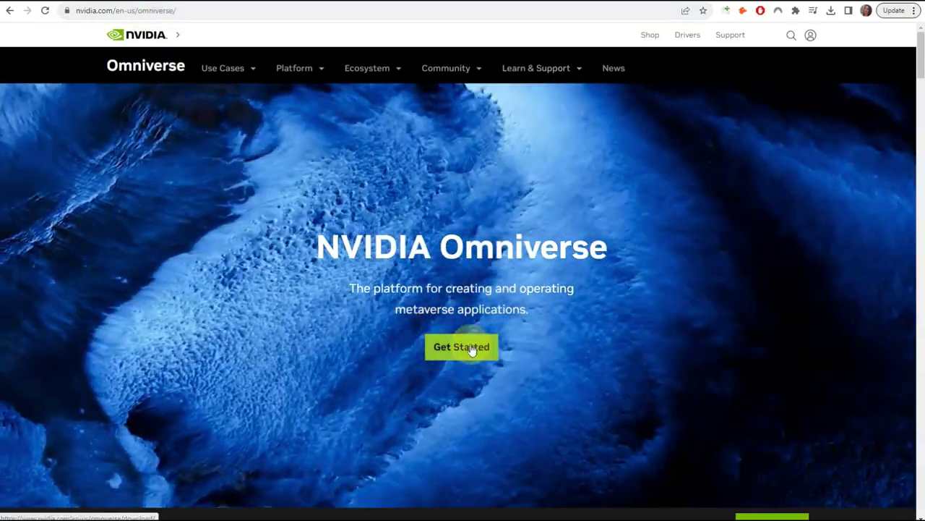
Step: Open the Omniverse download page with its Register to Download form
click(473, 350)
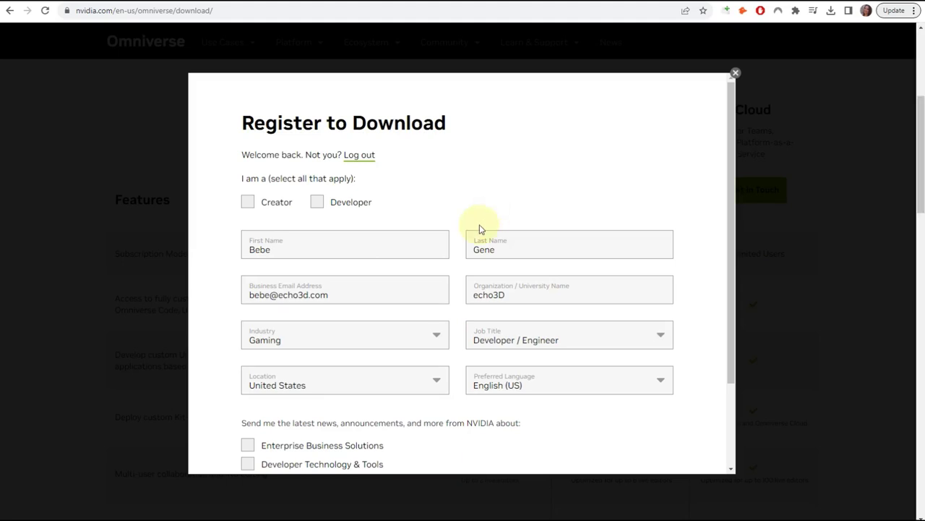
Step: Register as a developer, then run the downloaded omniverse-launcher-win.exe from Chrome's downloads
click(327, 203)
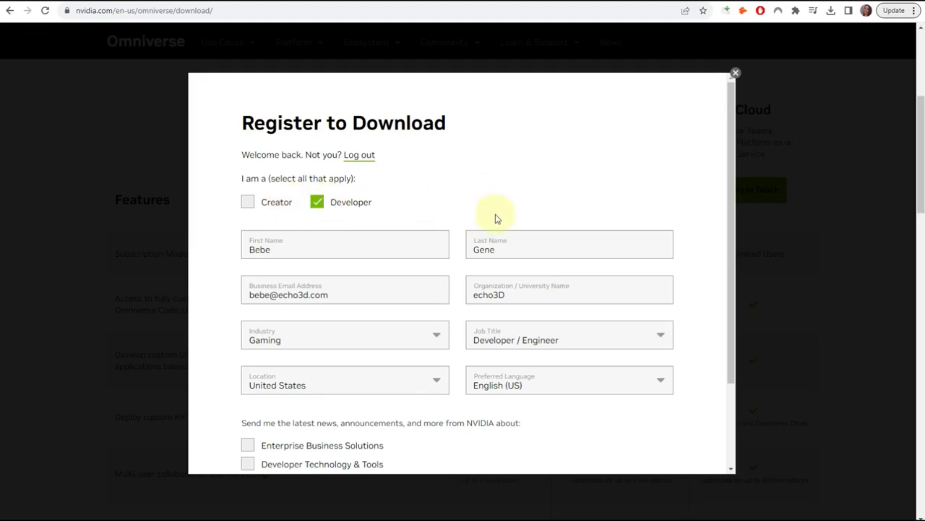
scroll(496, 217, down, 2)
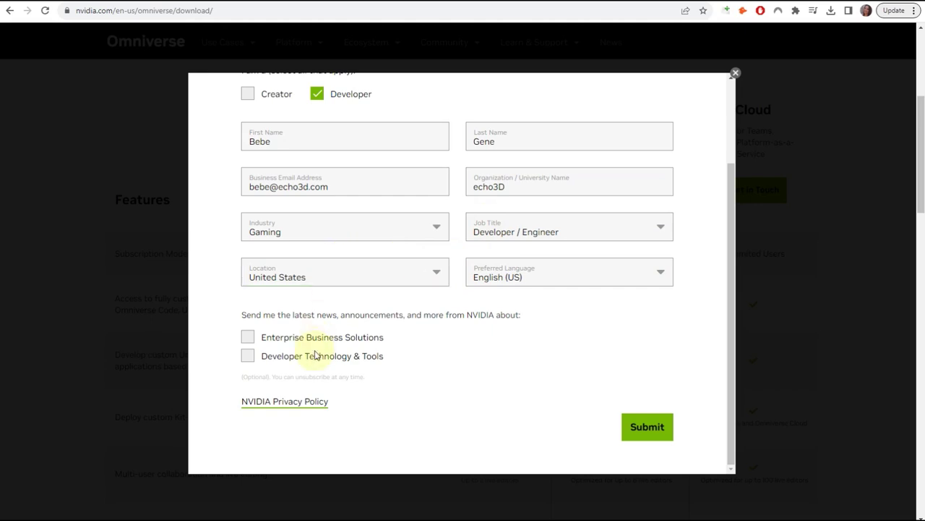
click(648, 429)
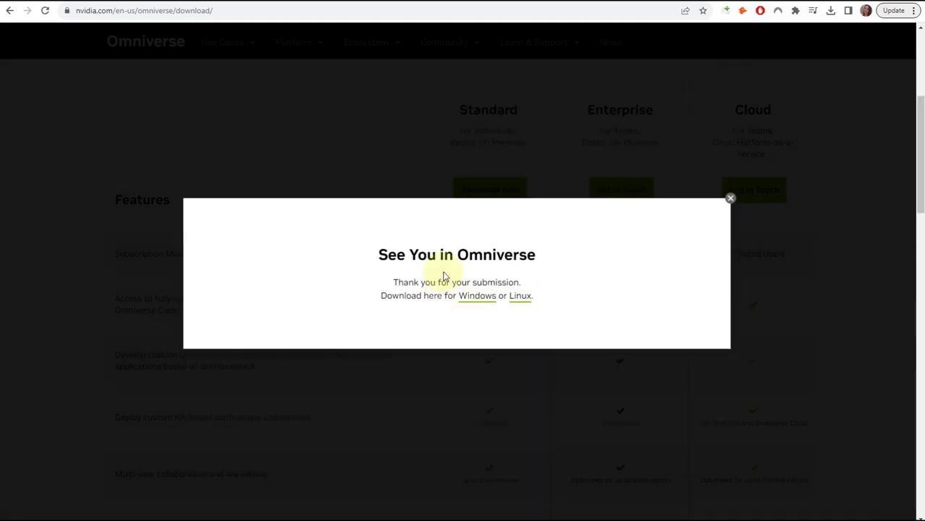
click(833, 10)
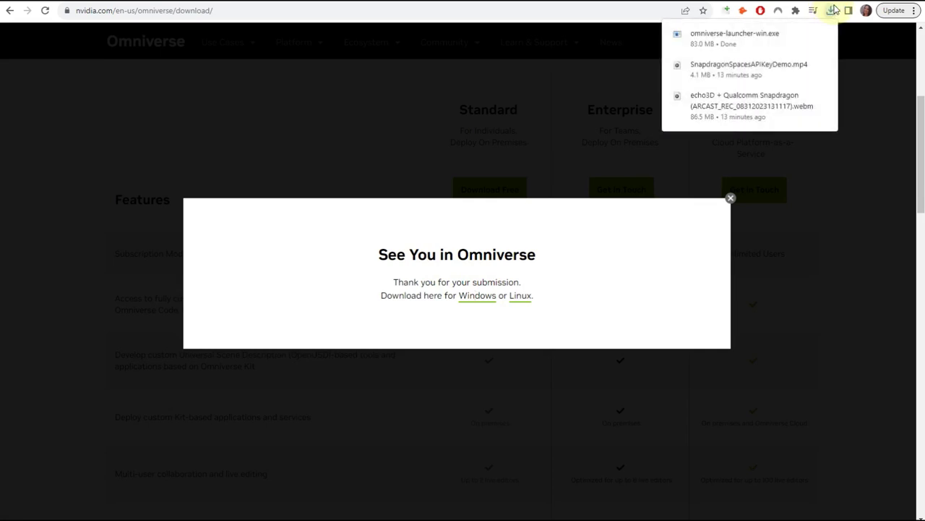
click(752, 41)
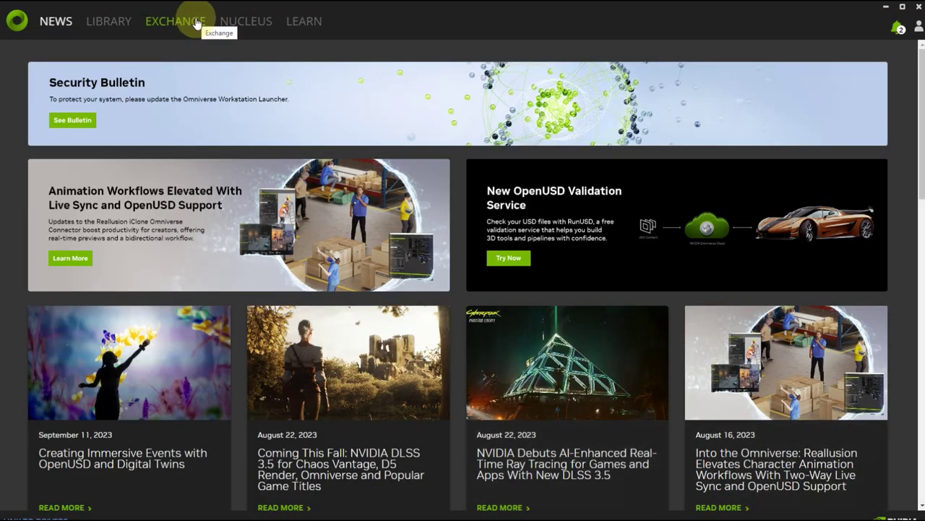
Step: Search the Exchange catalogue for 'Code' and install Omniverse Code
click(190, 23)
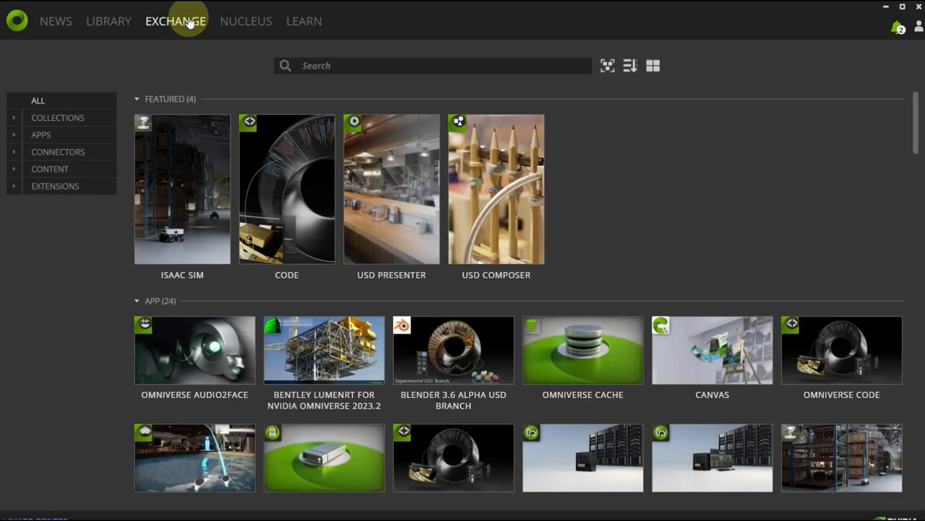
click(331, 66)
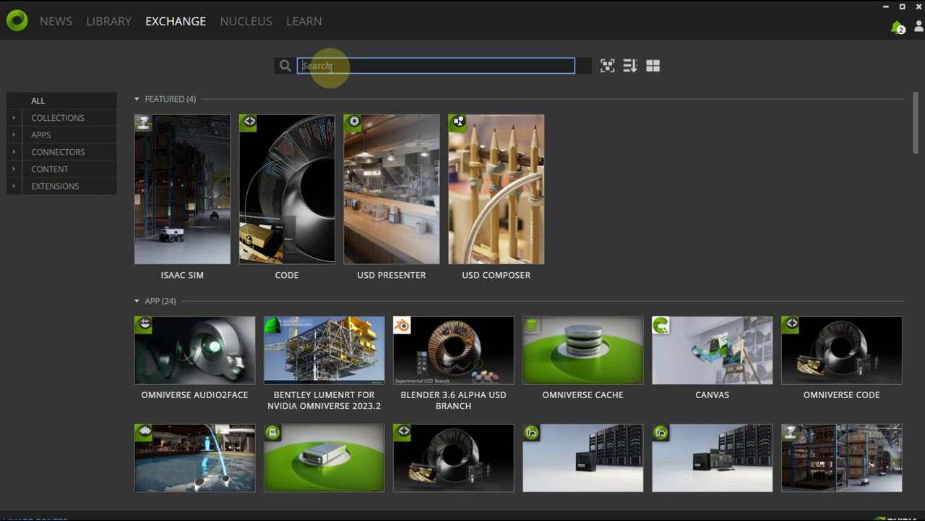
text(Code)
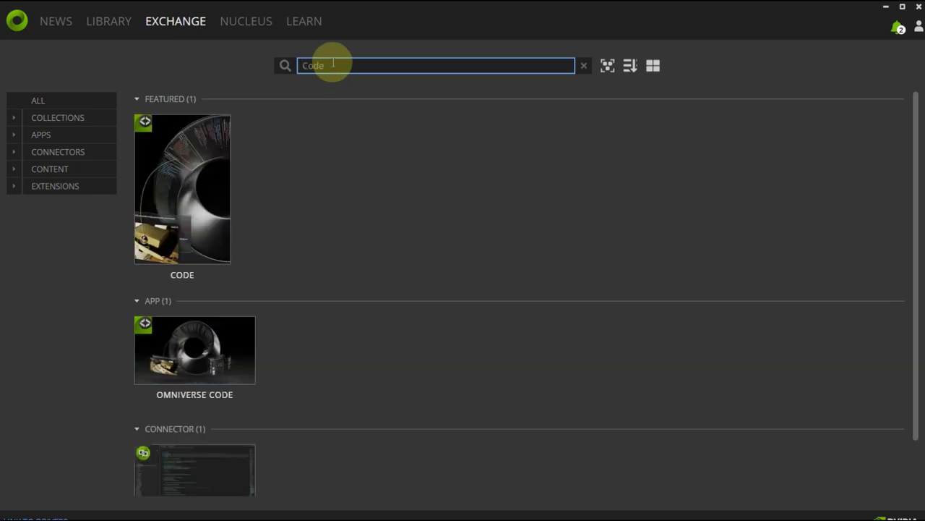
click(181, 186)
click(812, 108)
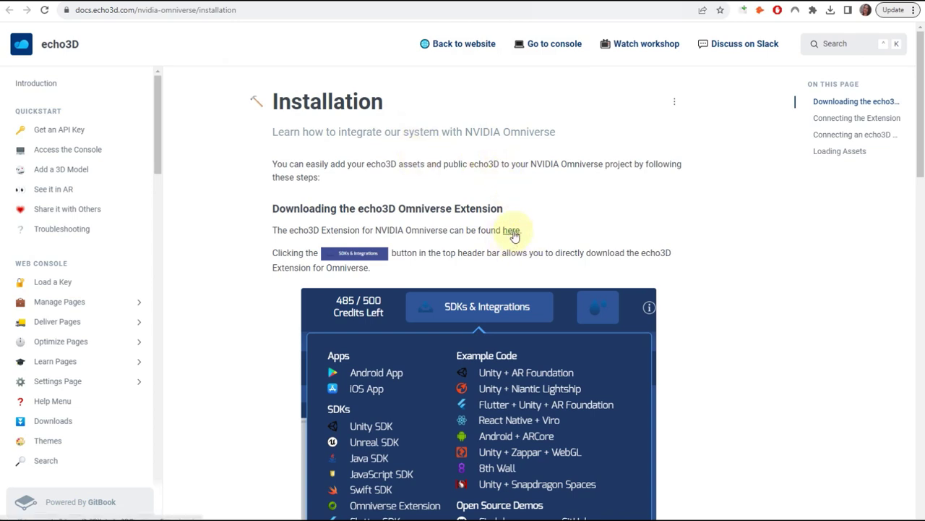
Step: Download echo3DOmniverseExtension.zip and view the echo3D console's SDKs & Integrations list
click(511, 231)
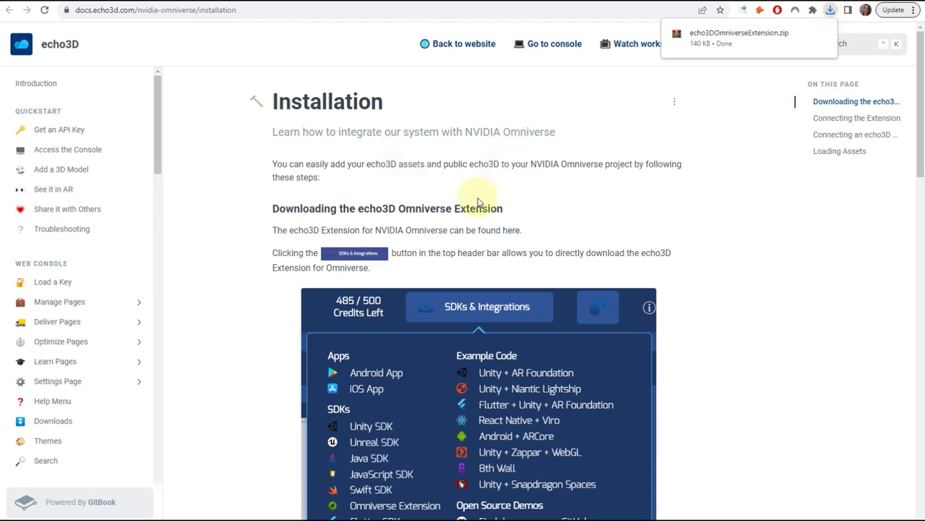
click(477, 2)
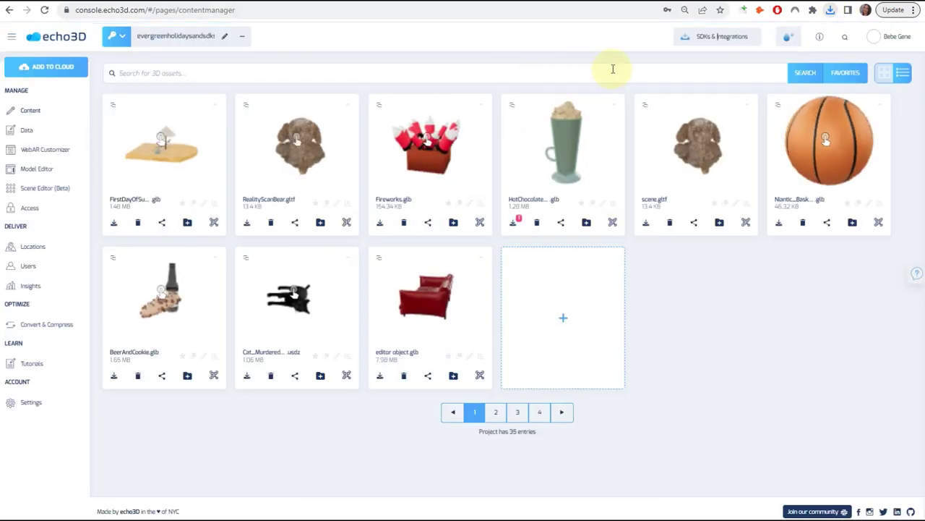
click(713, 41)
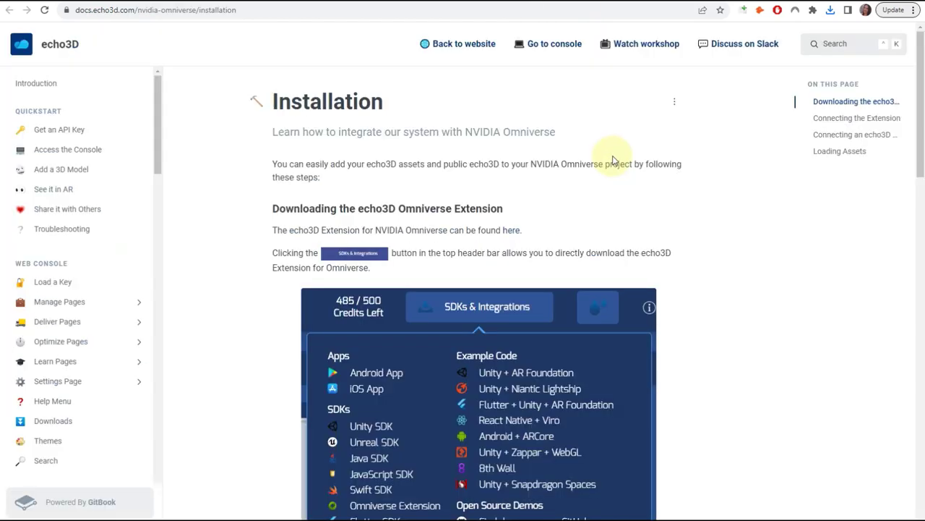
Step: Scroll to the Connecting the Extension section and center the Downloads folder window
scroll(730, 326, down, 3)
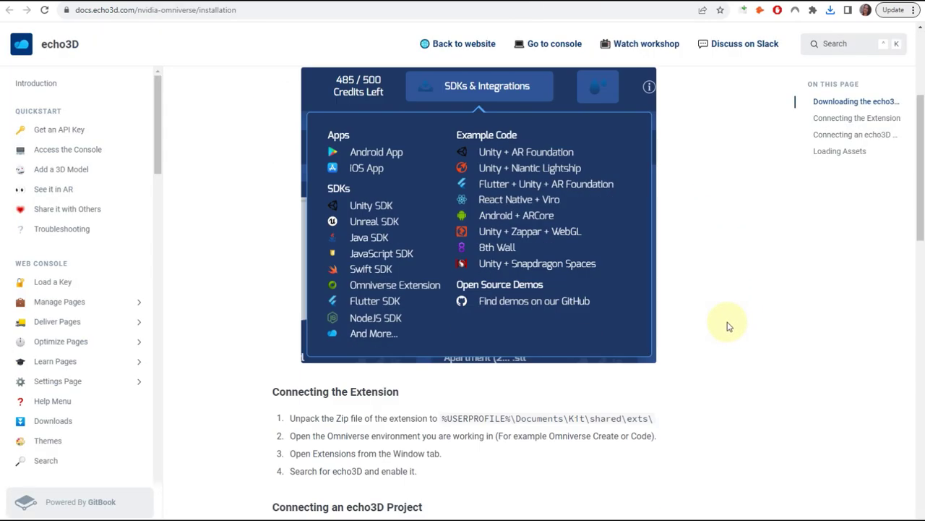
scroll(729, 326, down, 2)
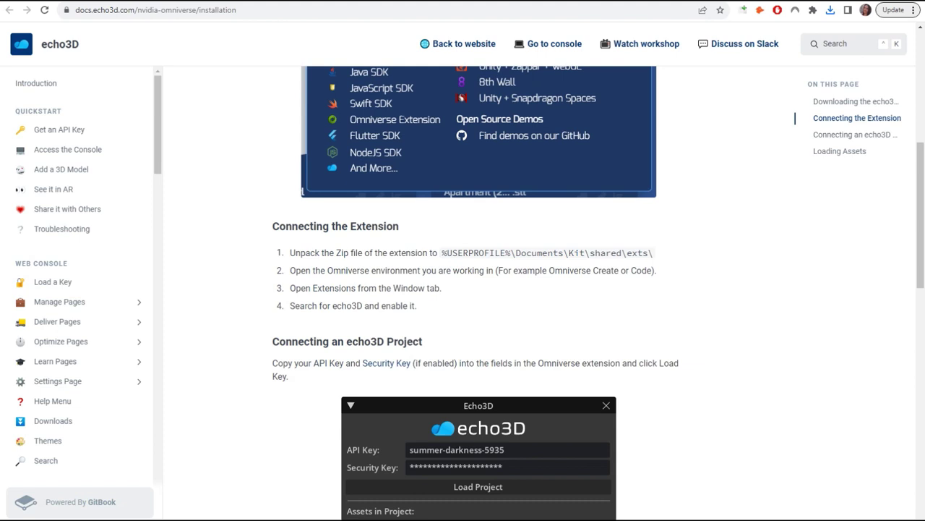
drag(3, 51, 475, 56)
Step: Extract echo3DOmniverseExtension.zip and copy its echo3d.search folder
click(409, 172)
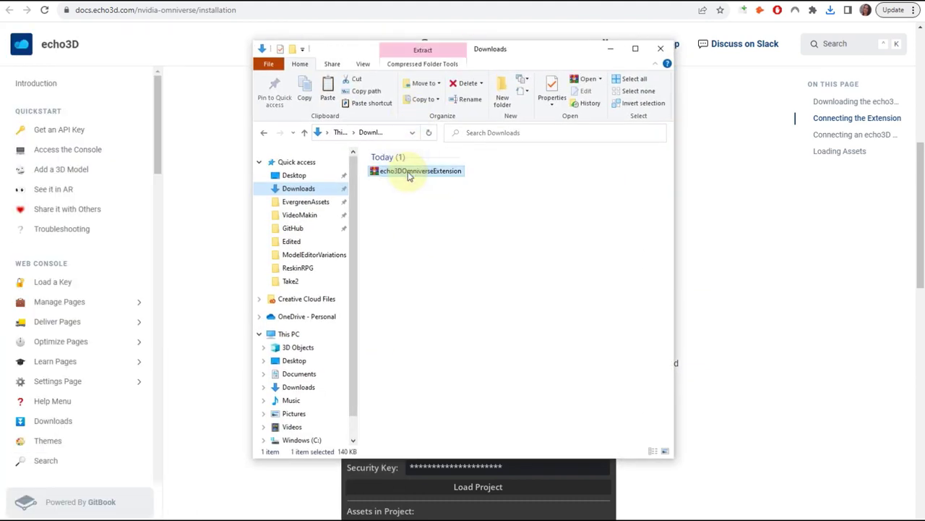
right_click(407, 173)
click(506, 238)
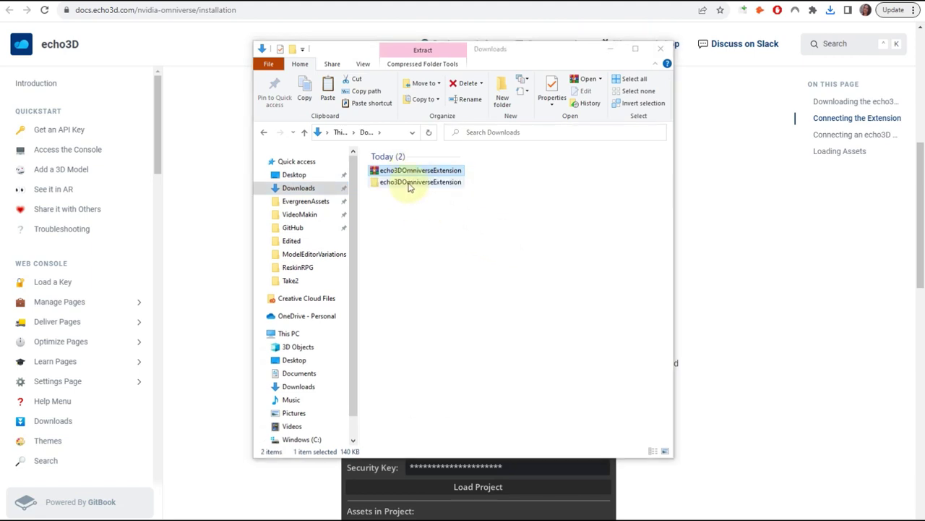
double_click(406, 183)
right_click(391, 166)
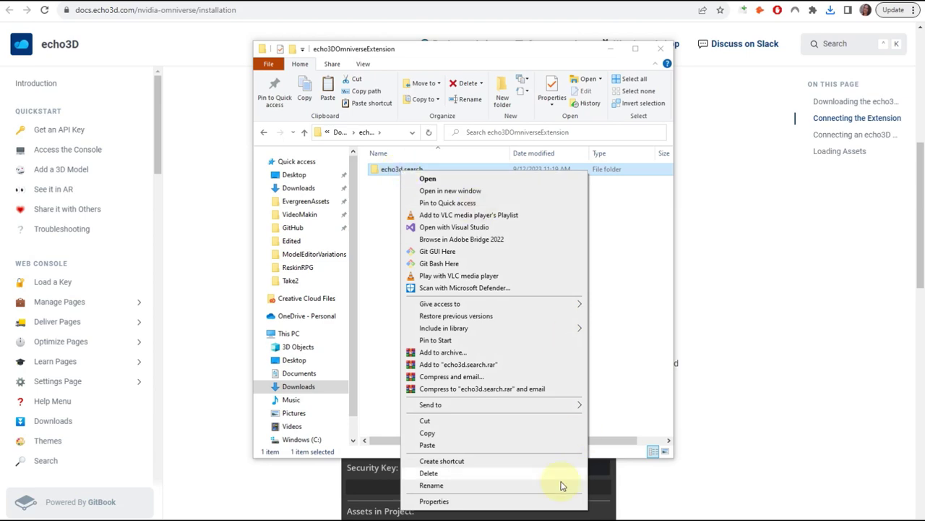
click(515, 432)
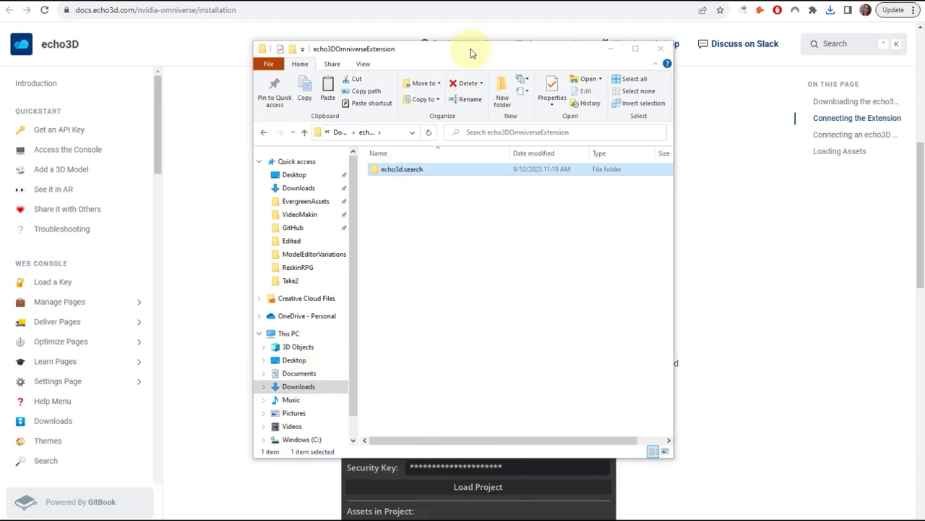
Step: Confirm echo3d.search sits in Documents > Kit > shared > exts, then return to the docs
drag(468, 50, 590, 168)
drag(519, 190, 244, 92)
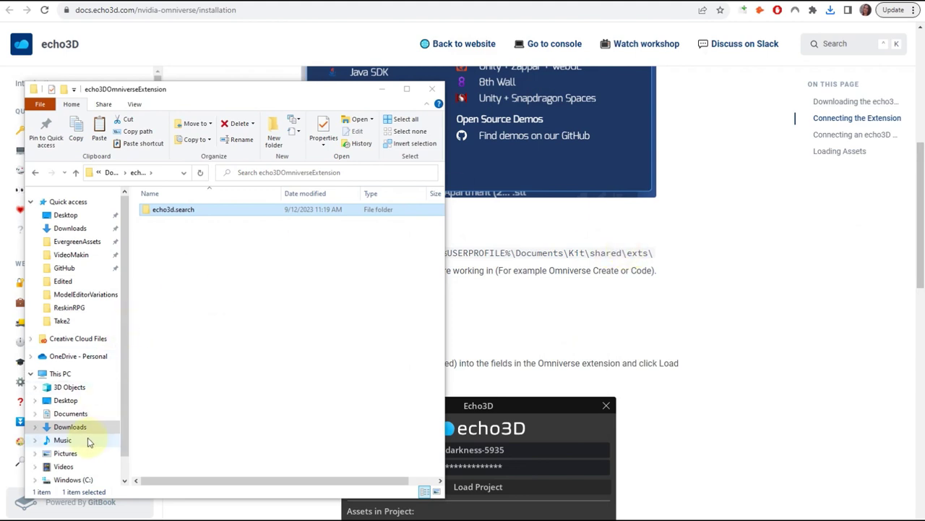
click(76, 413)
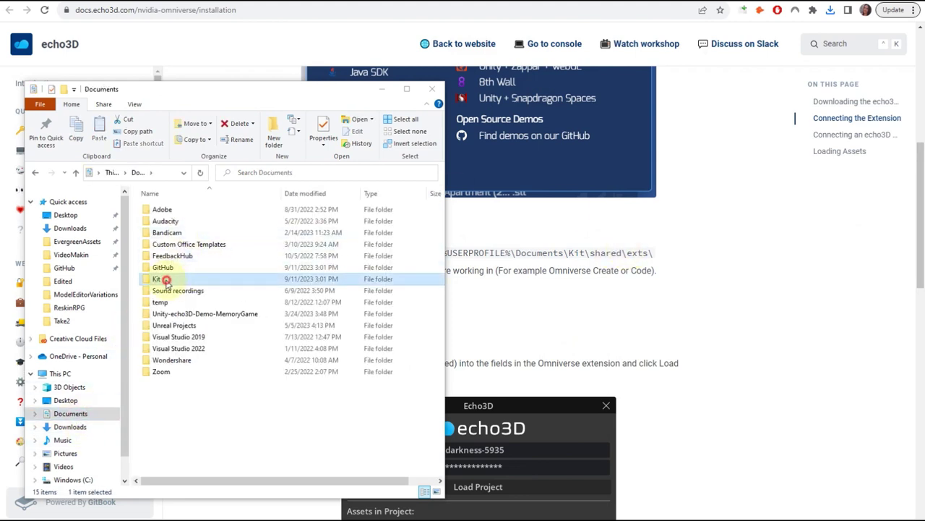
double_click(163, 281)
click(174, 227)
double_click(175, 227)
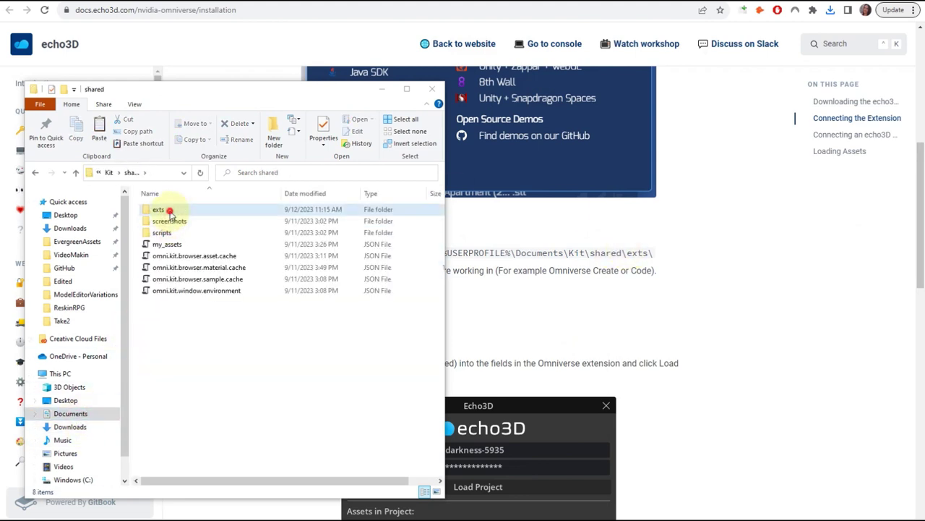
double_click(176, 209)
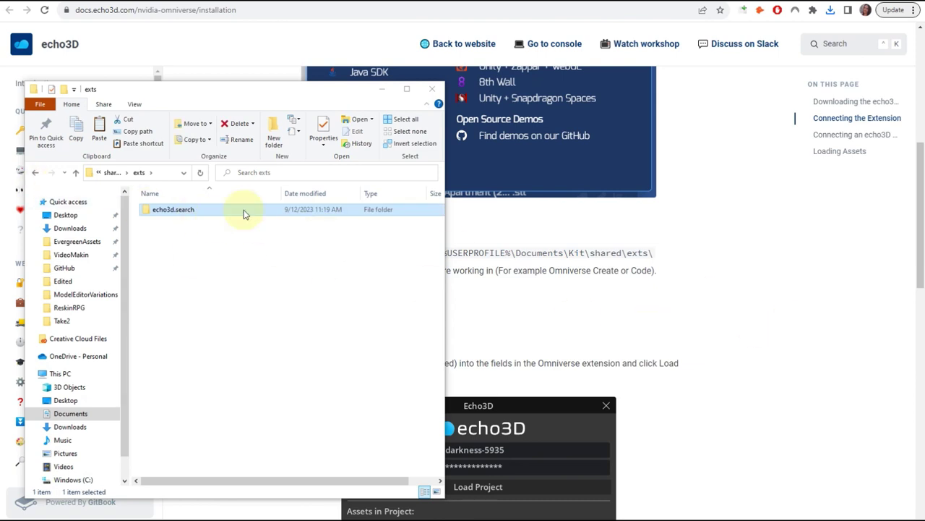
click(641, 271)
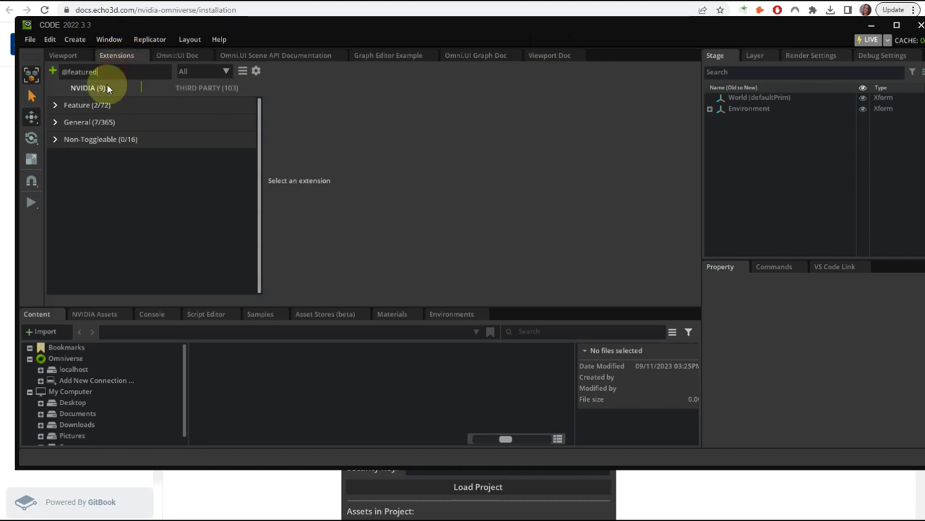
Step: Search extensions for 'echo3' and enable the ECHO3D CONNECTOR under Third Party
key(BackSpace)
key(BackSpace)
key(BackSpace)
key(BackSpace)
key(BackSpace)
key(BackSpace)
key(BackSpace)
key(BackSpace)
text(echo3d)
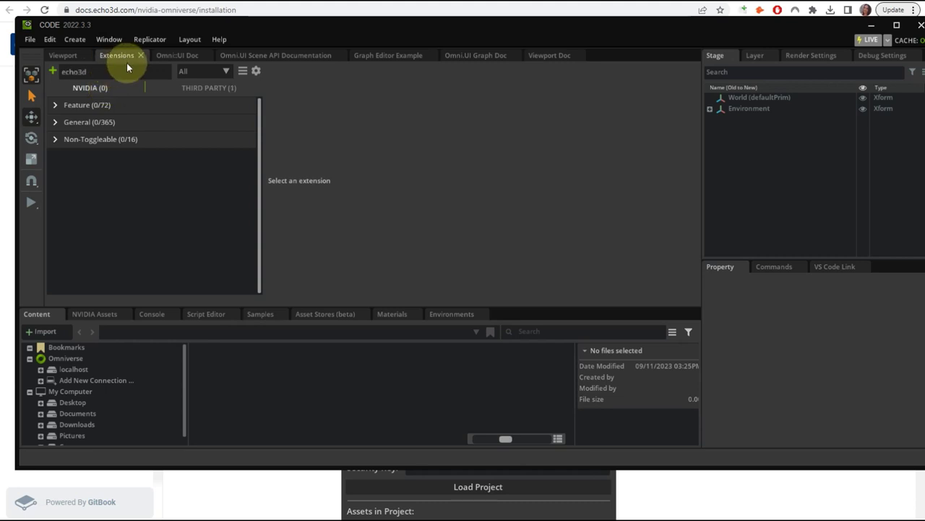
click(207, 89)
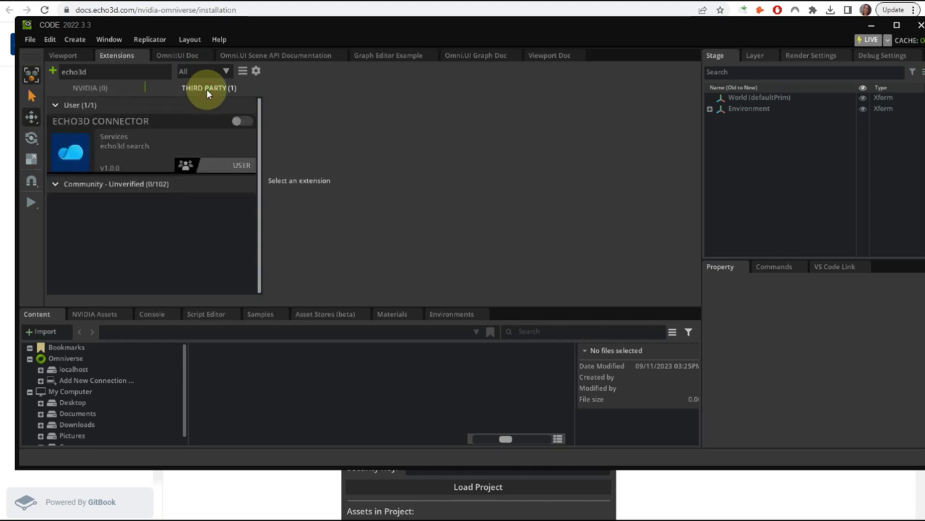
click(249, 122)
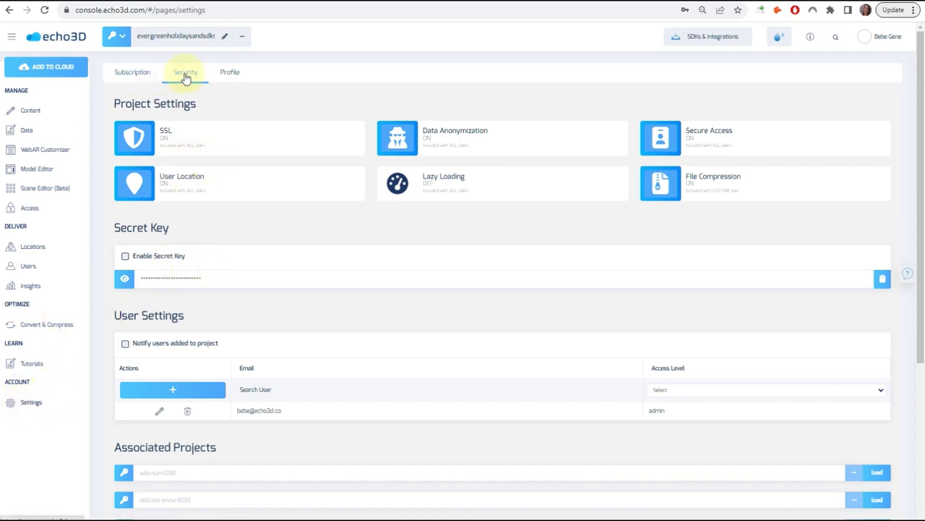
Step: Copy the Secret Key from the echo3D console's Settings > Security page
click(882, 278)
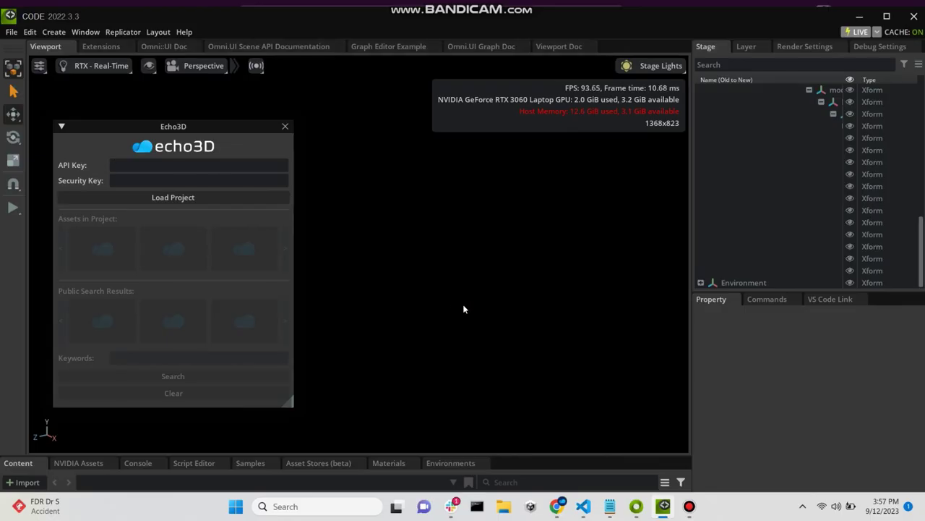
Step: Enter the API and security keys, load the project, and add RedCouch_02 to the scene
click(169, 168)
key(ctrl+v)
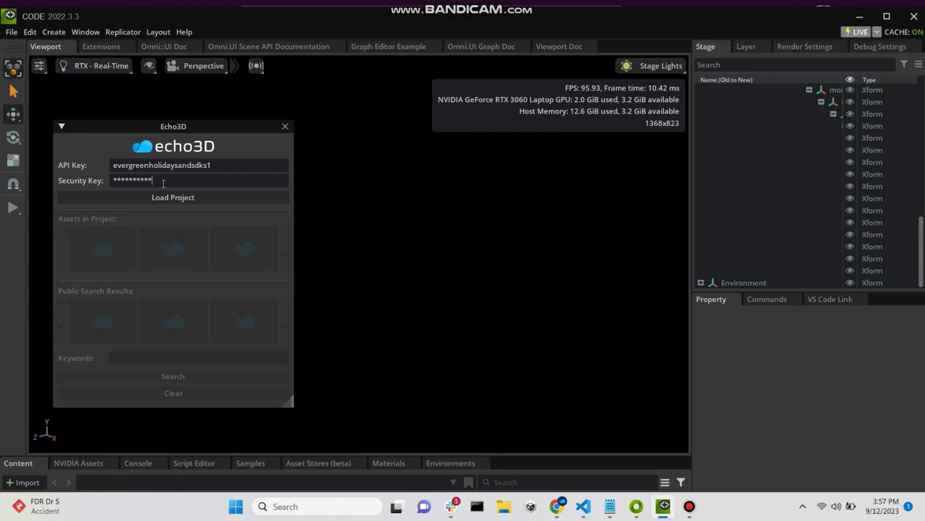
text(****)
click(178, 200)
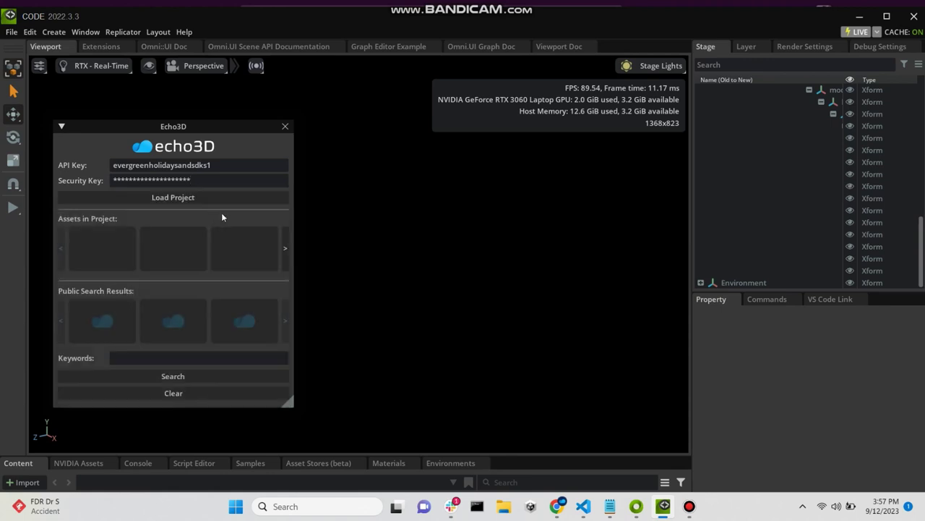
click(286, 253)
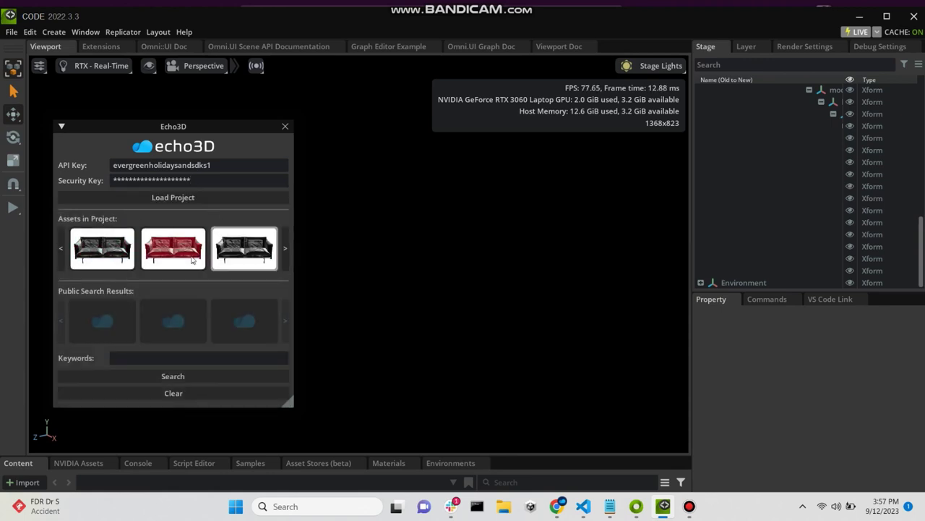
click(185, 255)
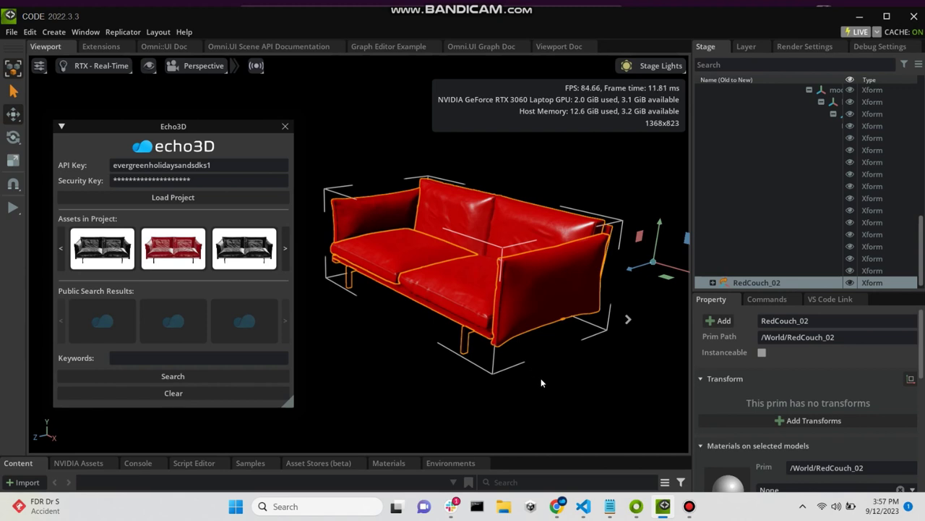
Step: Page the asset carousel and add the DogDayAnimated puppy beside the red couch
scroll(539, 376, down, 5)
mouse_move(526, 374)
alt+mouse_down()
mouse_move(492, 374)
mouse_move(531, 373)
alt+mouse_up()
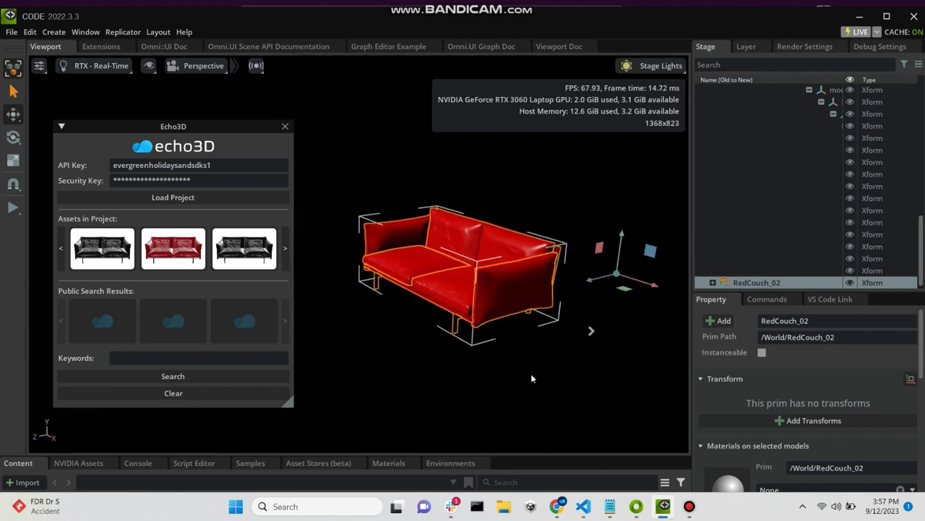
click(286, 252)
click(286, 259)
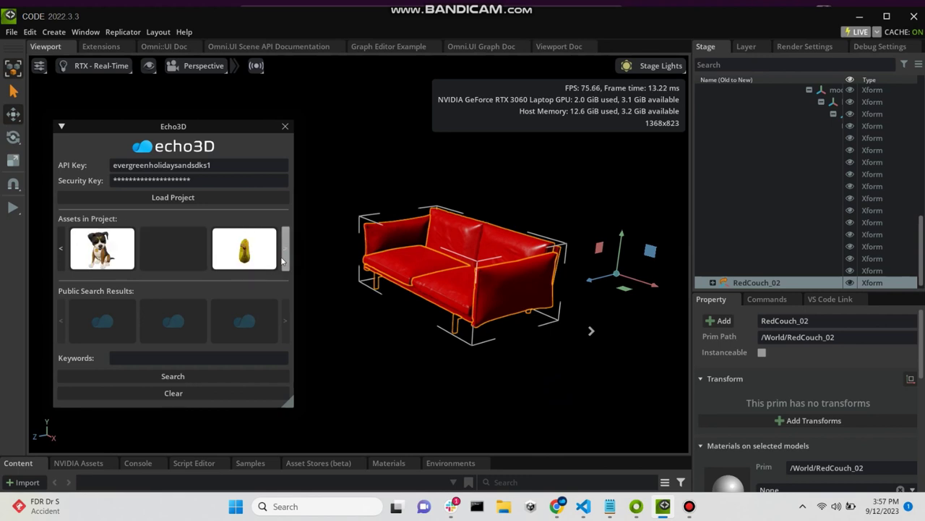
click(111, 258)
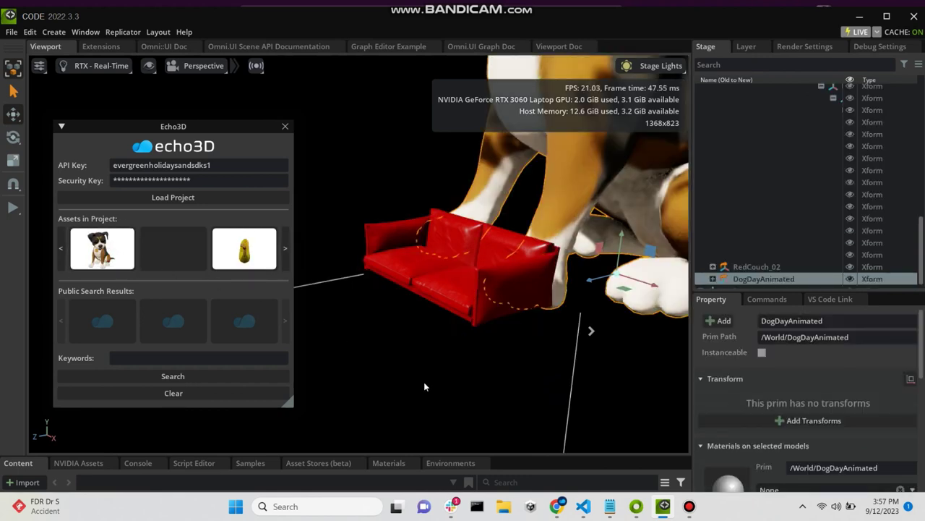
scroll(578, 319, down, 5)
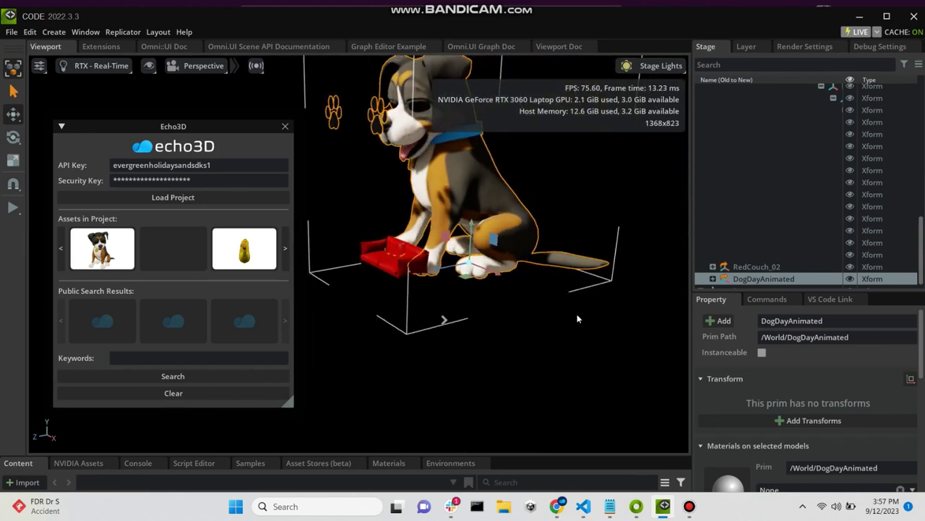
scroll(389, 203, up, 3)
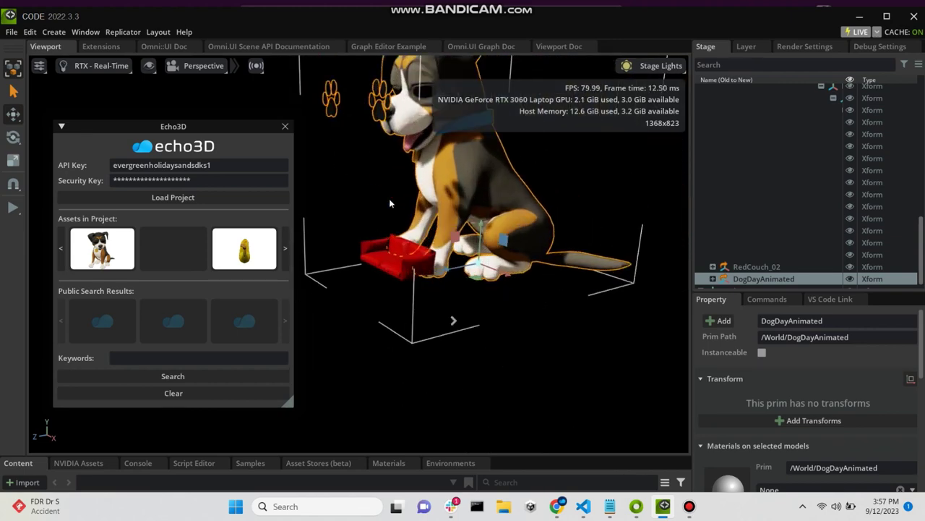
scroll(389, 198, down, 3)
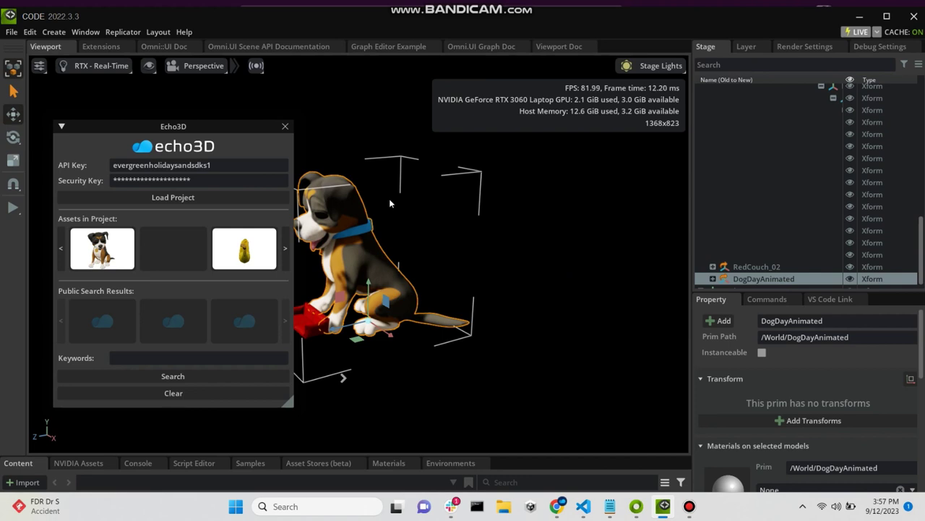